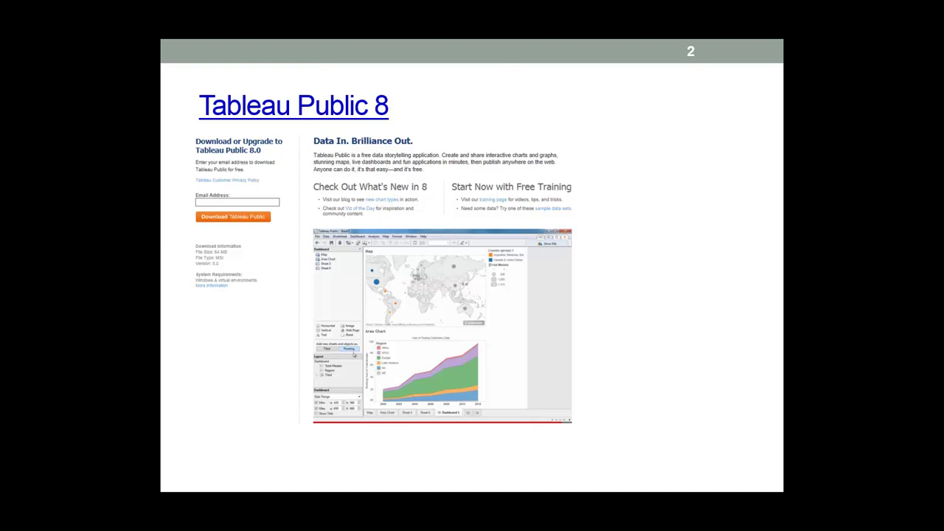
Step: Reveal the download link and both QR codes on slide 2, then advance to slide 3
key("Right")
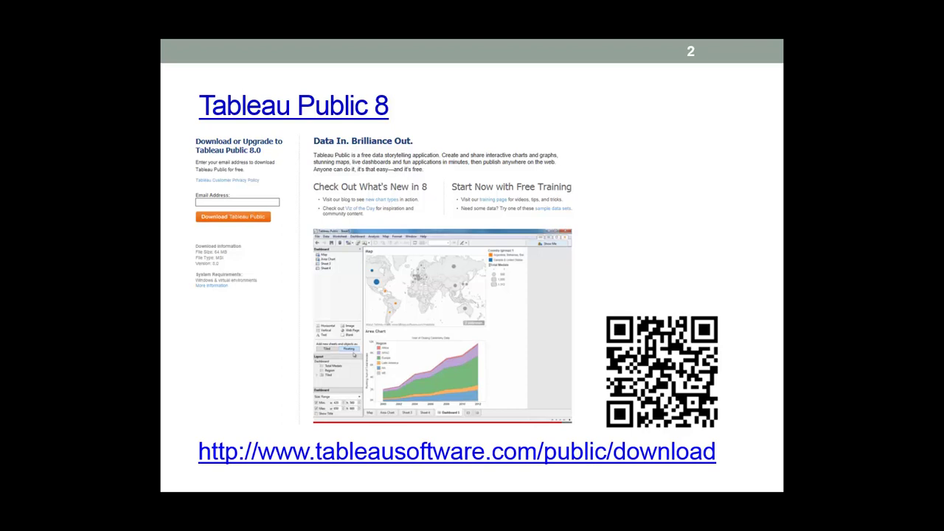
key("Right")
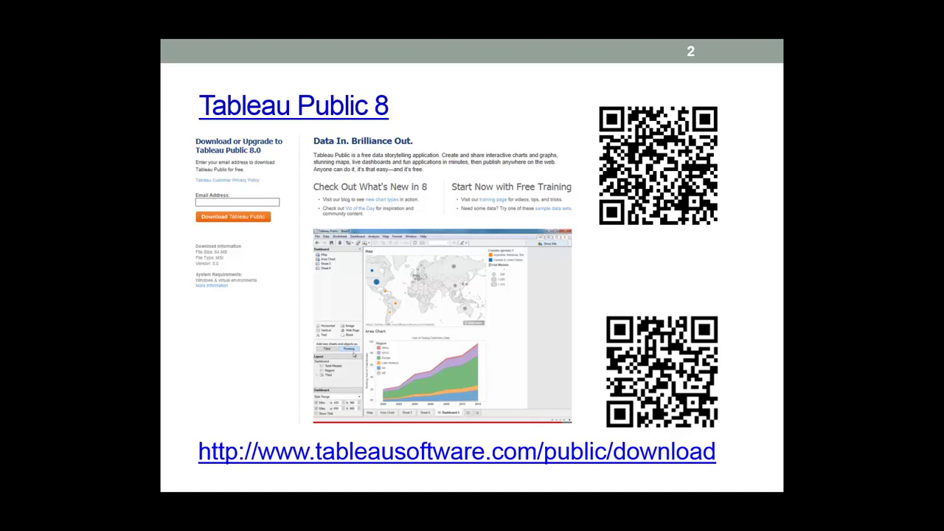
key("Right")
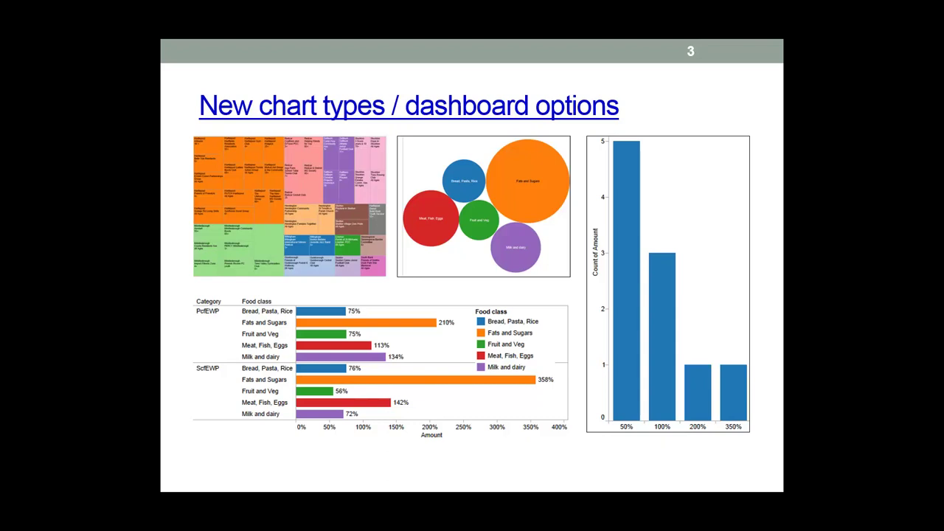
Step: Advance past the chart choice, histogram gallery and guidance slides to 'The humble histogram'
key("Right")
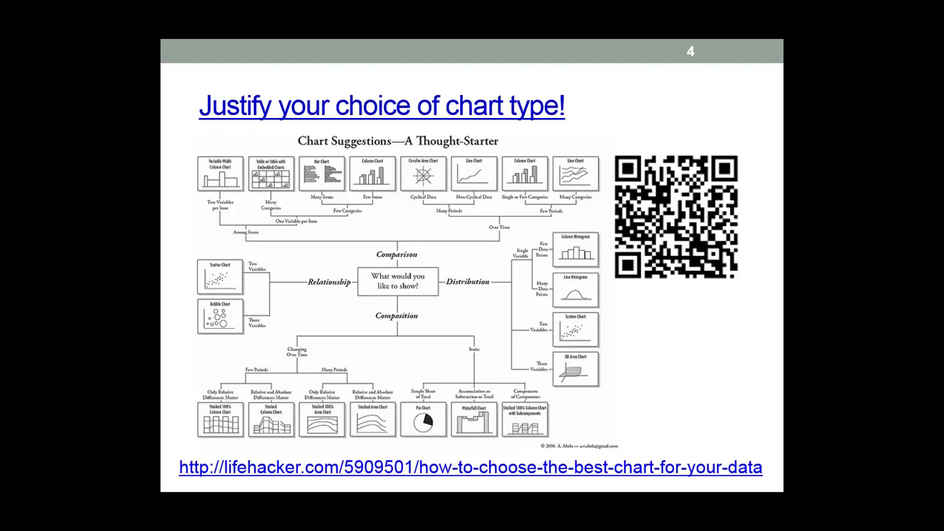
key("Right")
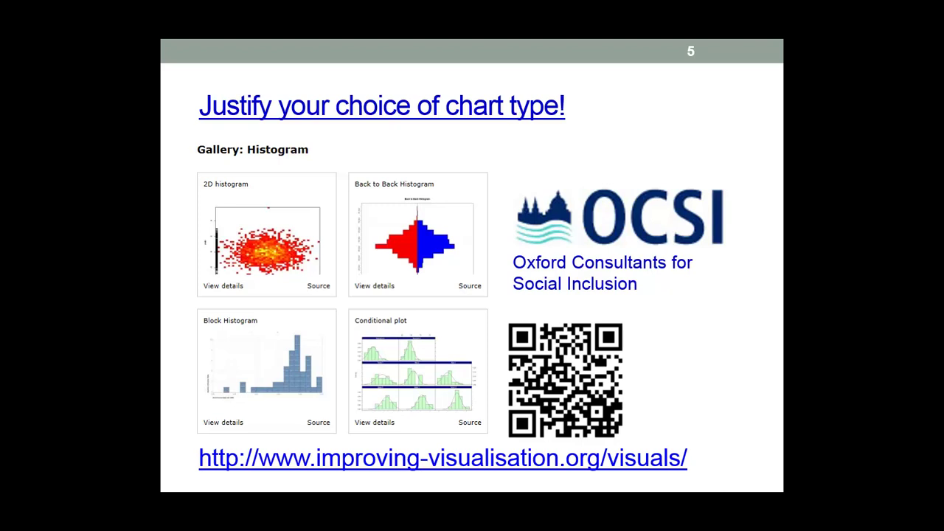
key("Right")
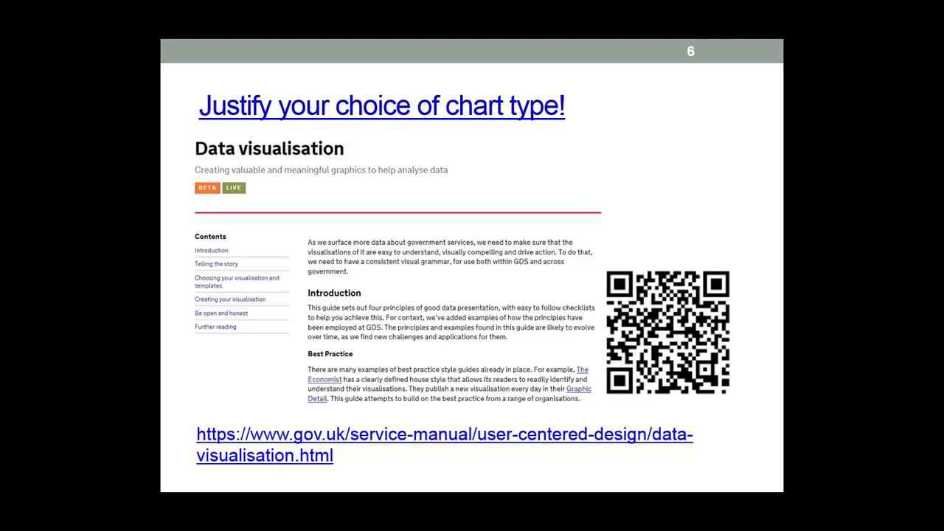
key("Right")
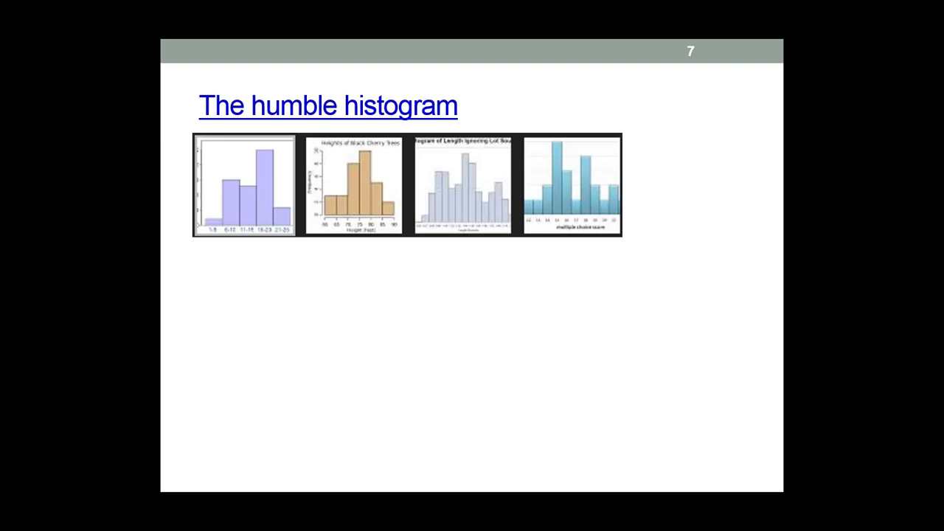
Step: Reveal the histogram dialog example and its link on slide 7
key("Right")
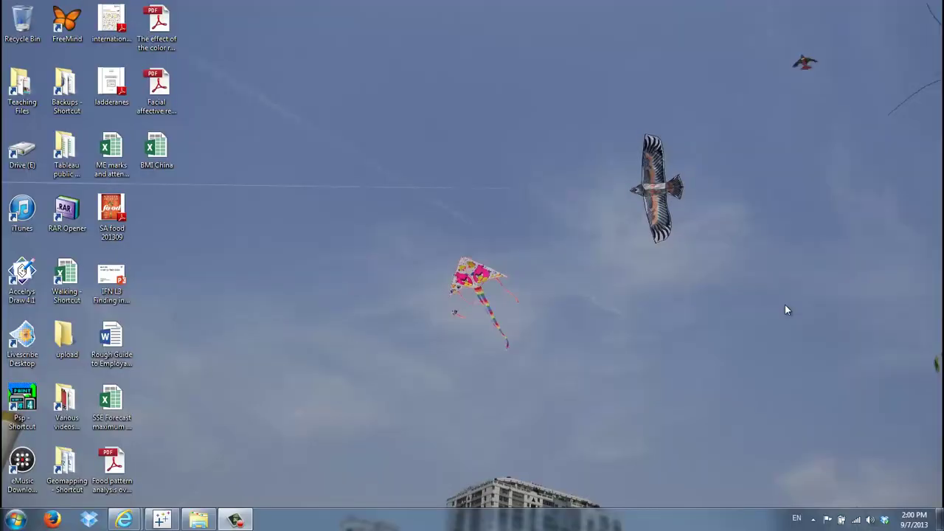
double_click(158, 155)
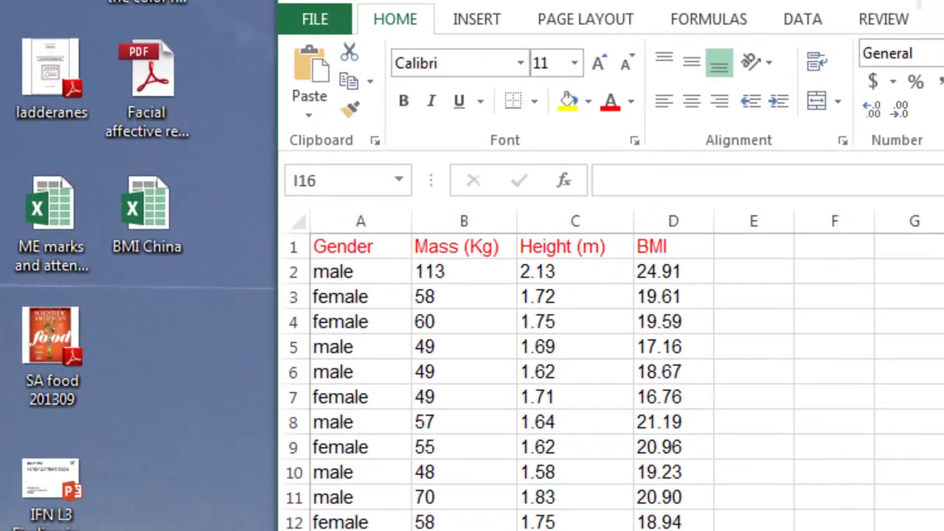
left_click_drag(368, 246, 354, 530)
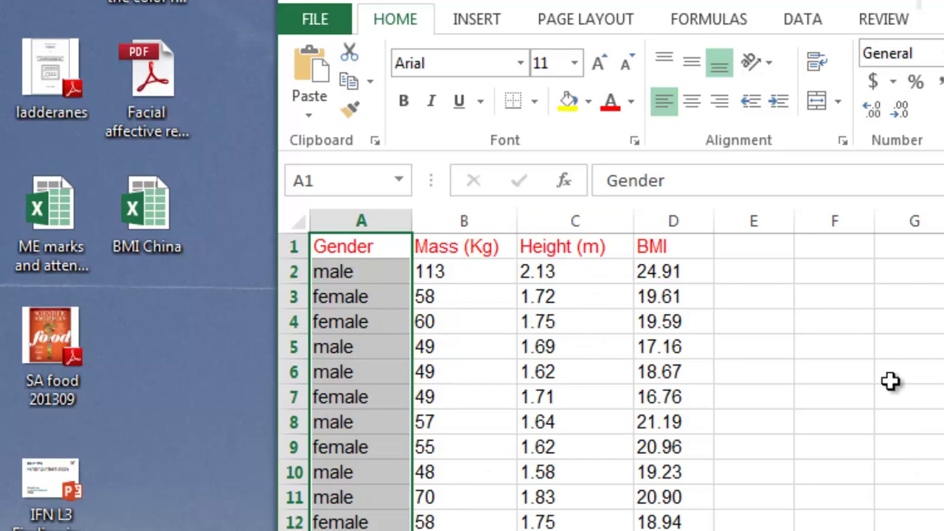
left_click_drag(680, 253, 675, 530)
left_click(943, 498)
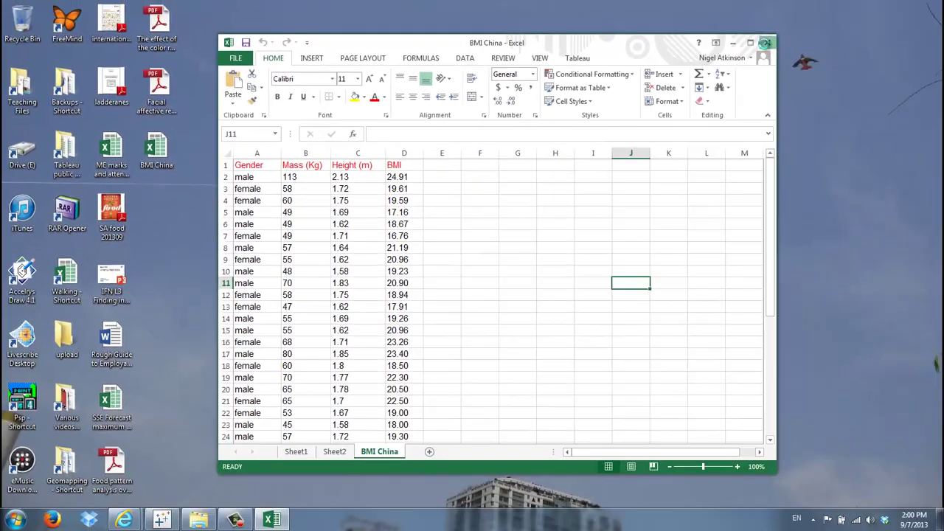
key("alt+F4")
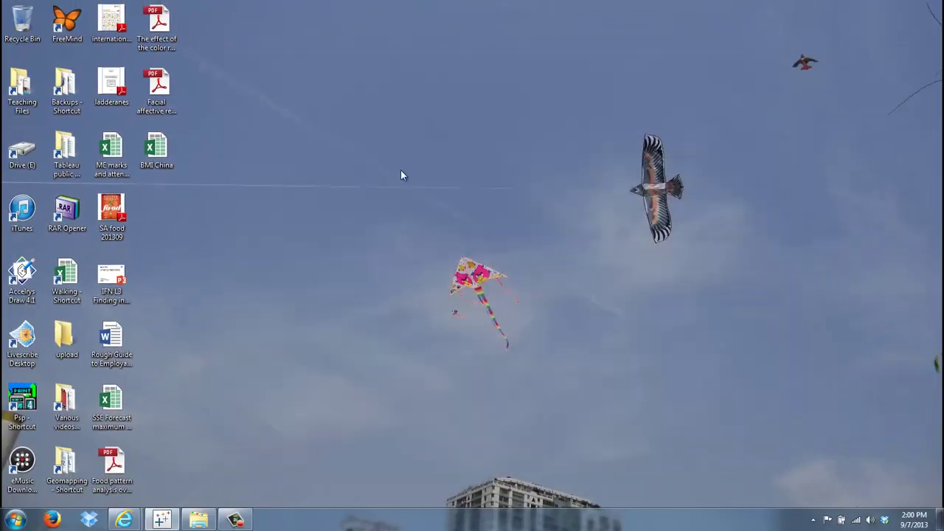
Step: Restore Tableau Public and drag BMI China.xlsx onto the start page
left_click(161, 520)
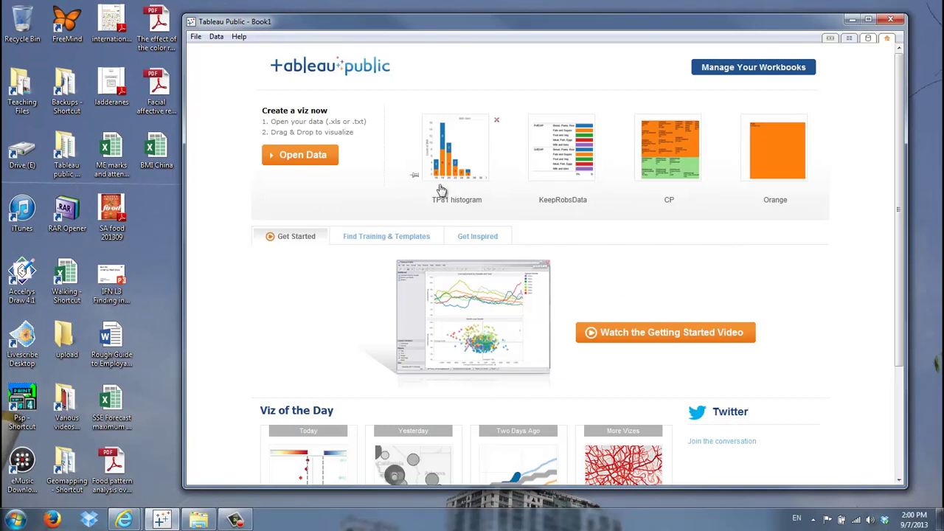
mouse_move(818, 161)
mouse_move(468, 173)
left_click(161, 152)
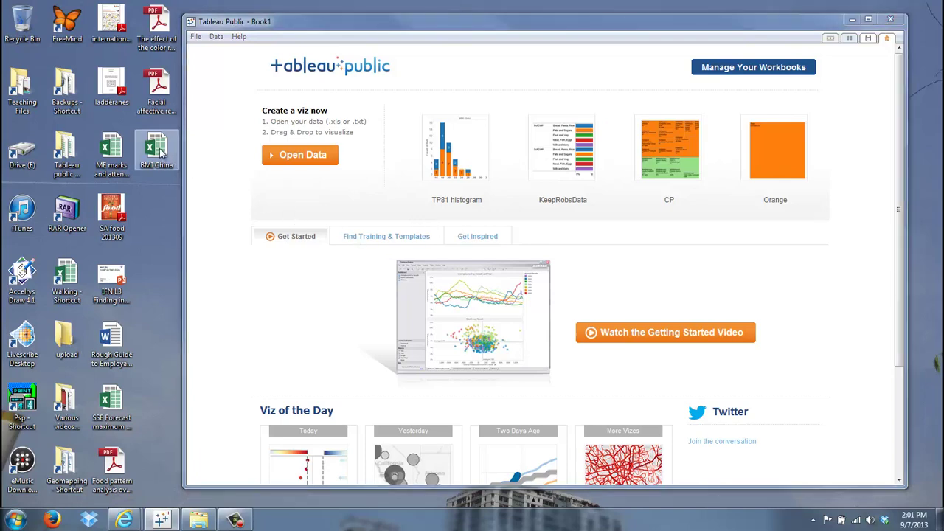
left_click_drag(161, 151, 549, 234)
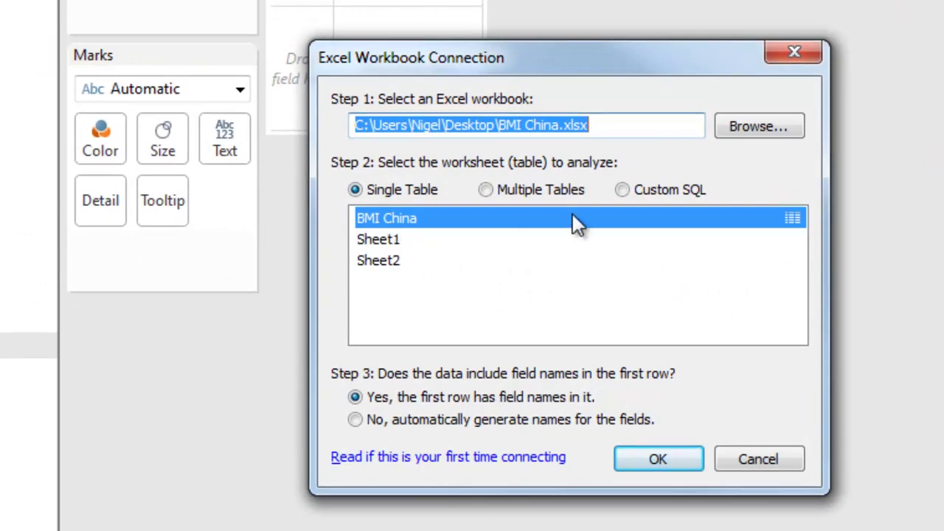
Step: Preview the BMI China sheet's rows, close the preview and confirm the connection
left_click(792, 218)
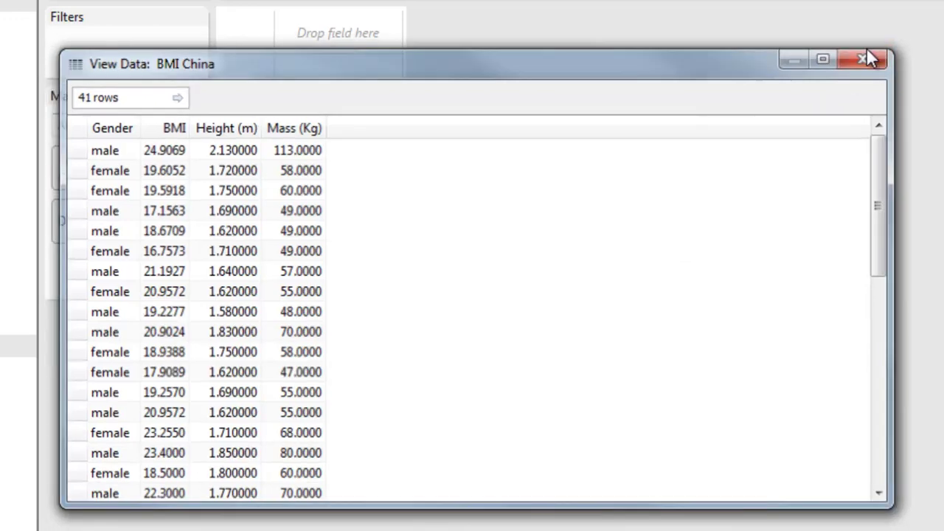
left_click(866, 54)
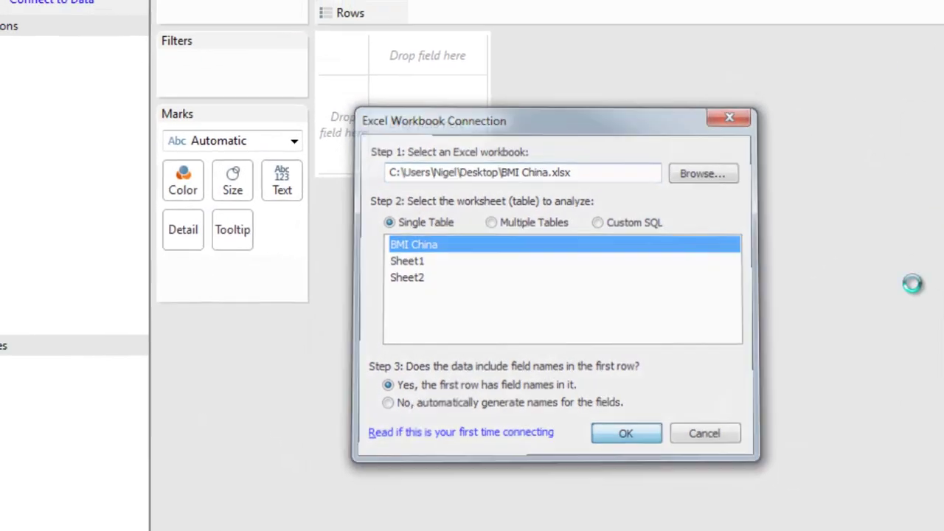
key("Return")
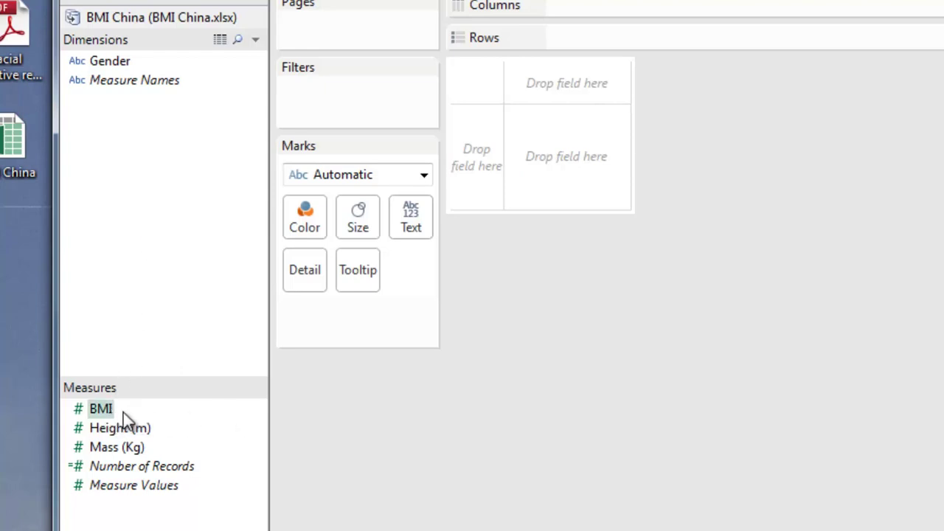
Step: Drop the BMI measure into the view, showing SUM(BMI) as 851.4
left_click_drag(104, 411, 578, 175)
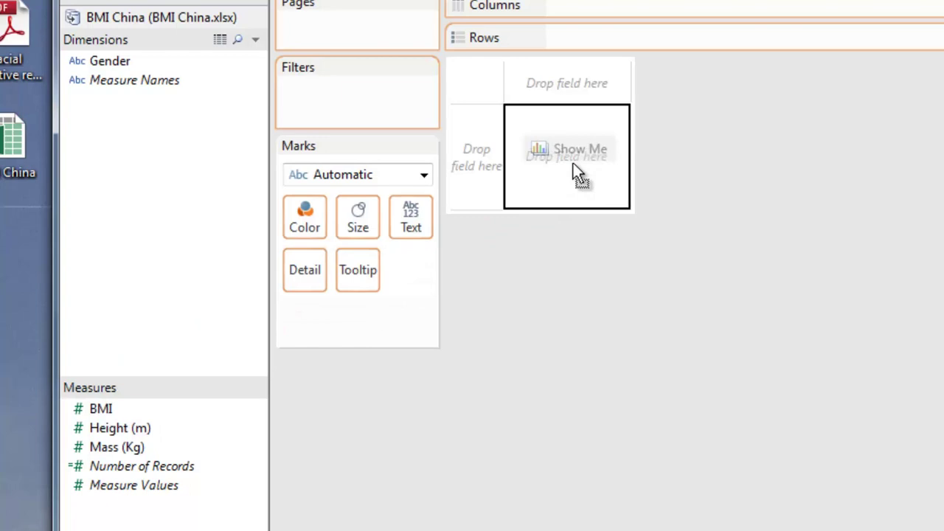
left_click_drag(575, 165, 576, 167)
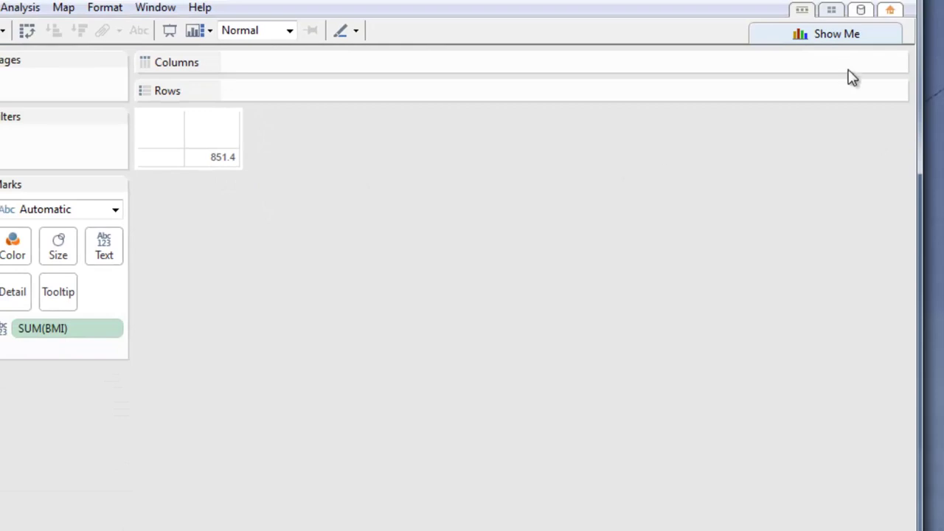
Step: Make a BMI histogram via Show Me and show the missing bins 28, 30 and 32
left_click(885, 31)
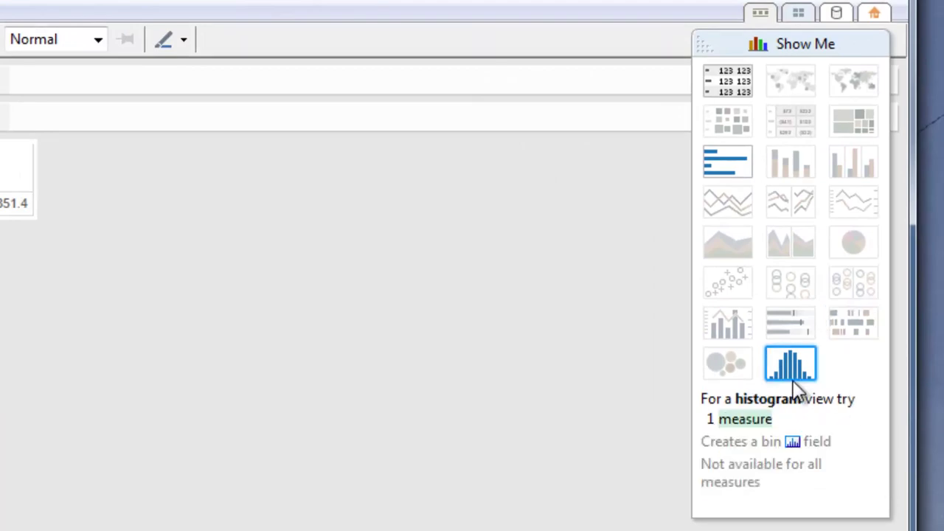
left_click(792, 373)
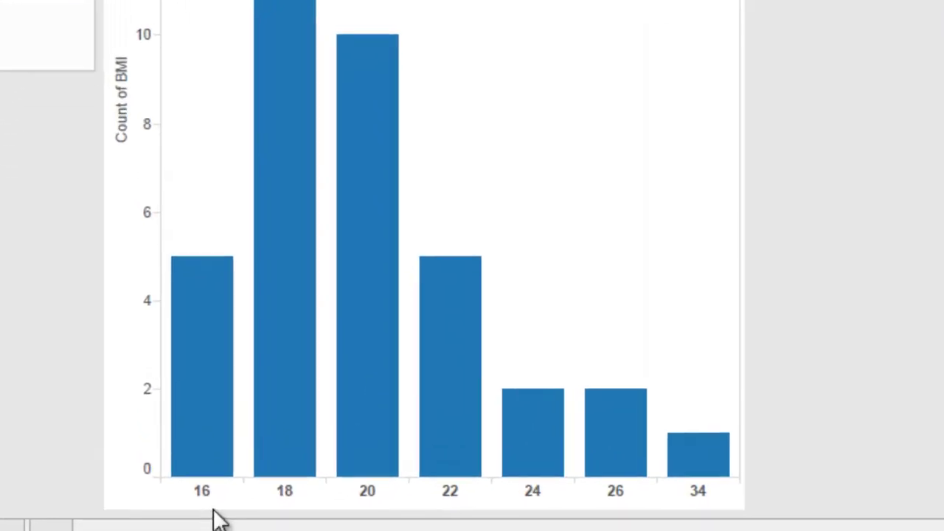
mouse_move(257, 487)
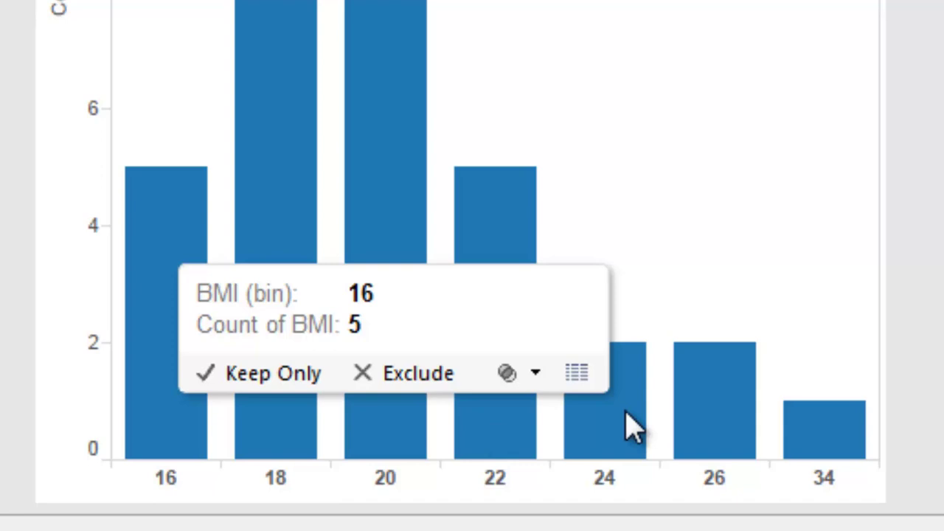
mouse_move(639, 432)
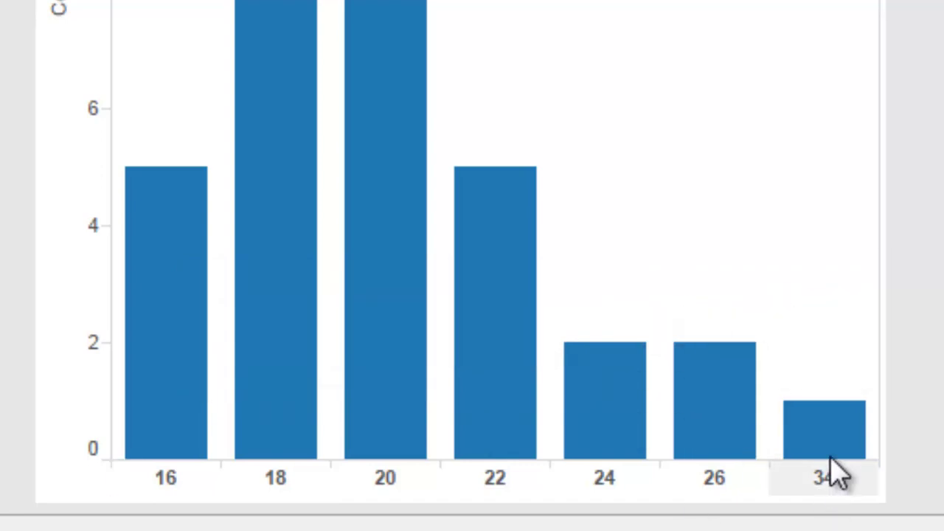
mouse_move(837, 474)
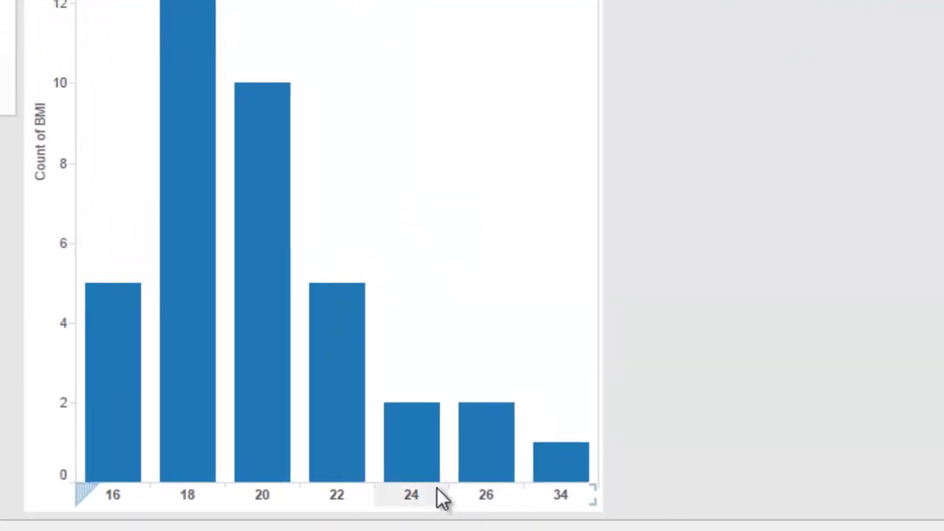
right_click(446, 496)
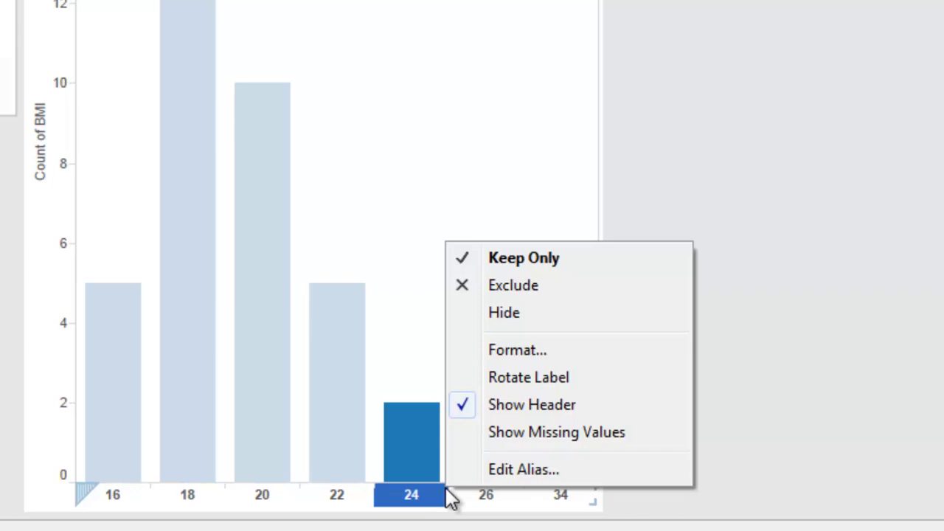
left_click(554, 435)
left_click(788, 264)
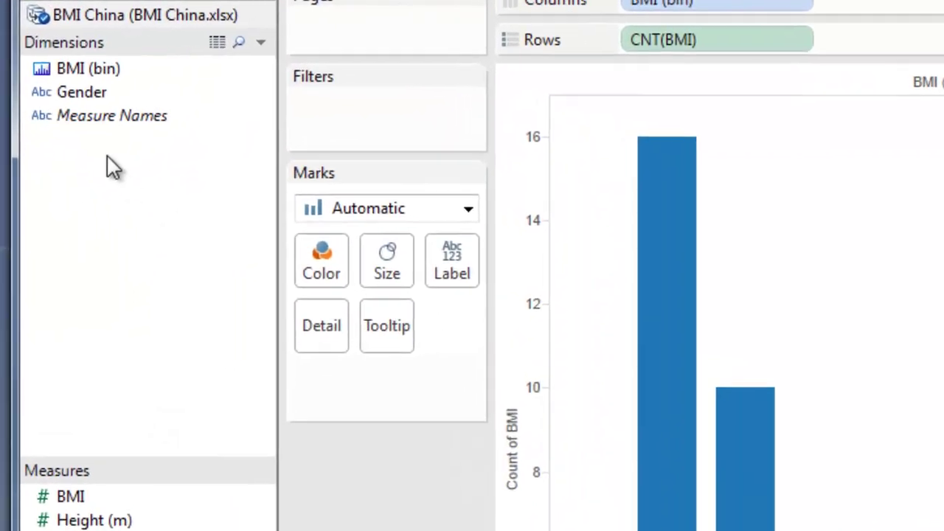
Step: Put Gender on Color so each BMI bar stacks female (blue) and male (orange)
left_click(77, 95)
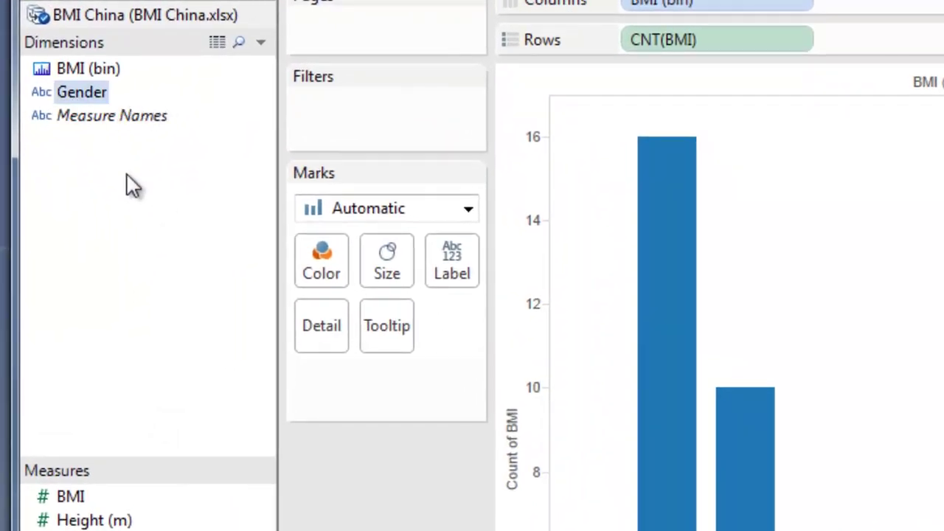
left_click_drag(80, 93, 323, 267)
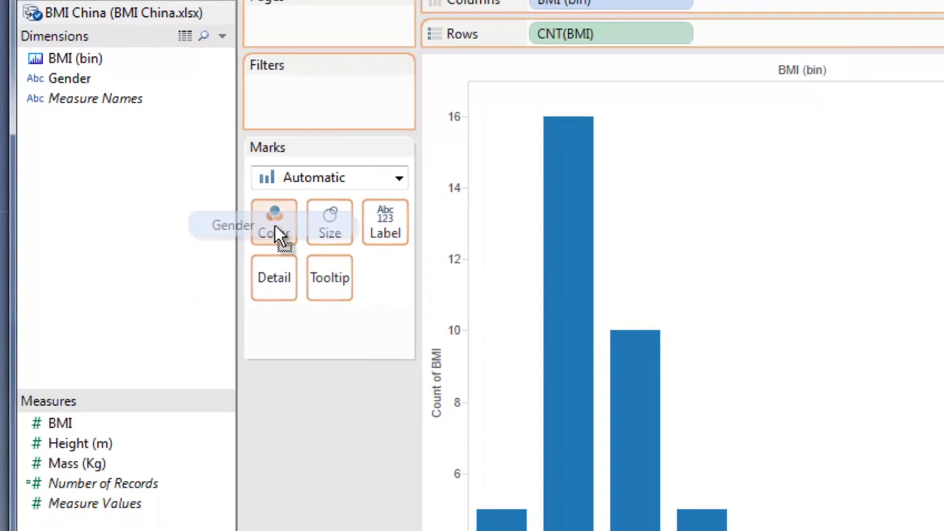
left_click_drag(279, 230, 276, 228)
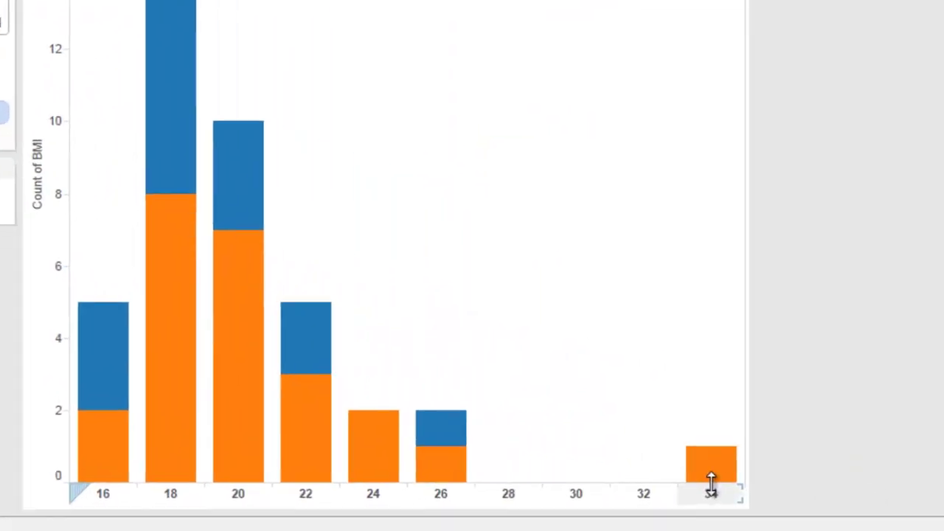
mouse_move(885, 498)
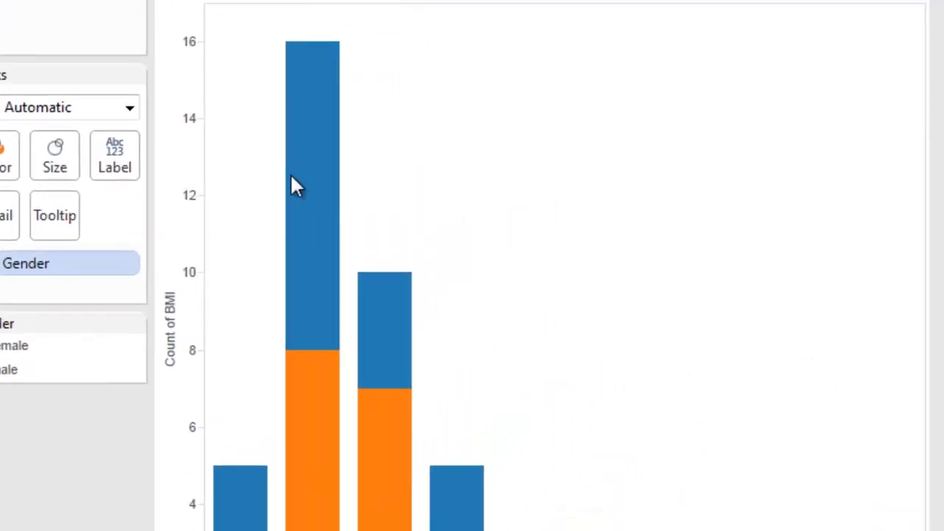
mouse_move(469, 131)
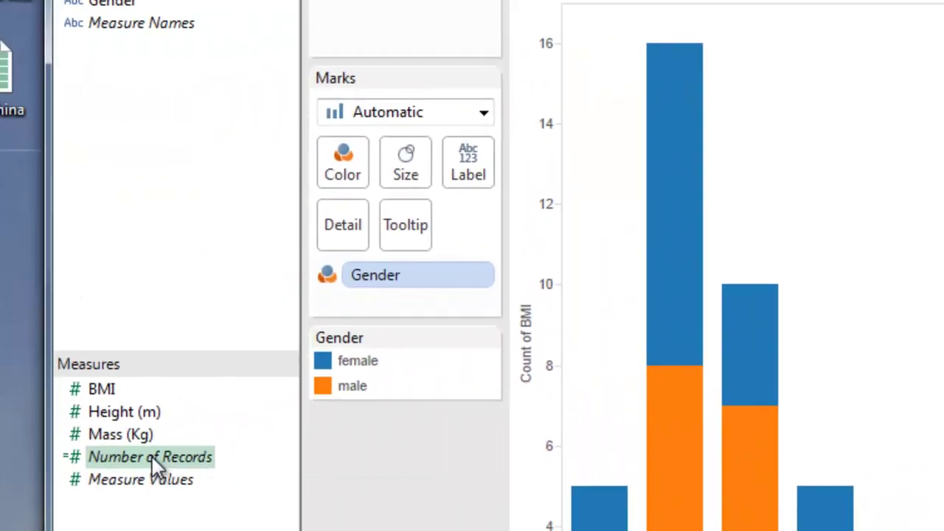
Step: Put Number of Records on Label to show counts on each gender segment
left_click_drag(199, 456, 490, 163)
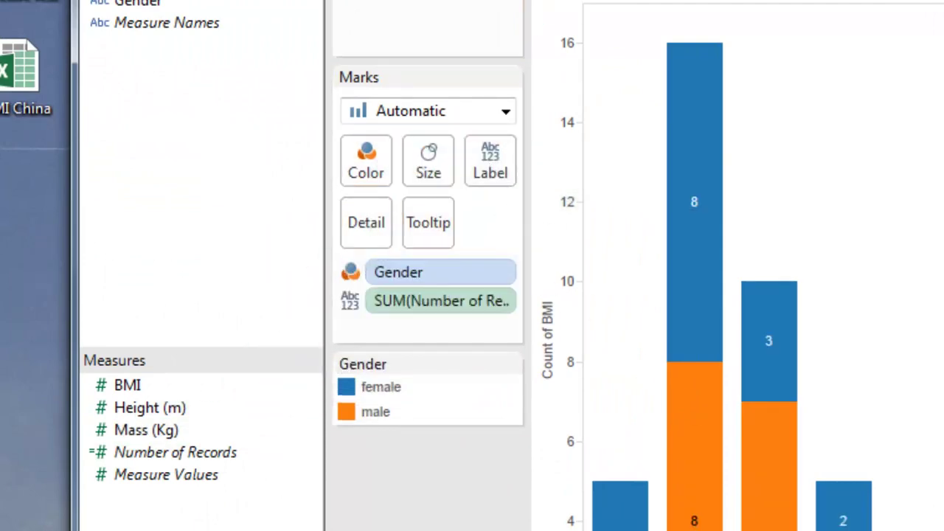
mouse_move(707, 220)
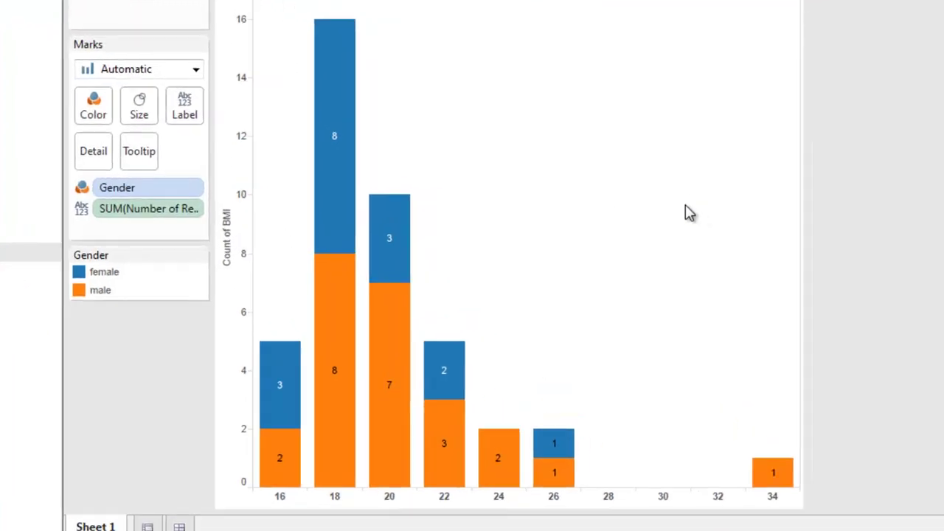
Step: Set the worksheet default font size to 12 in the Format pane, then close it
right_click(727, 215)
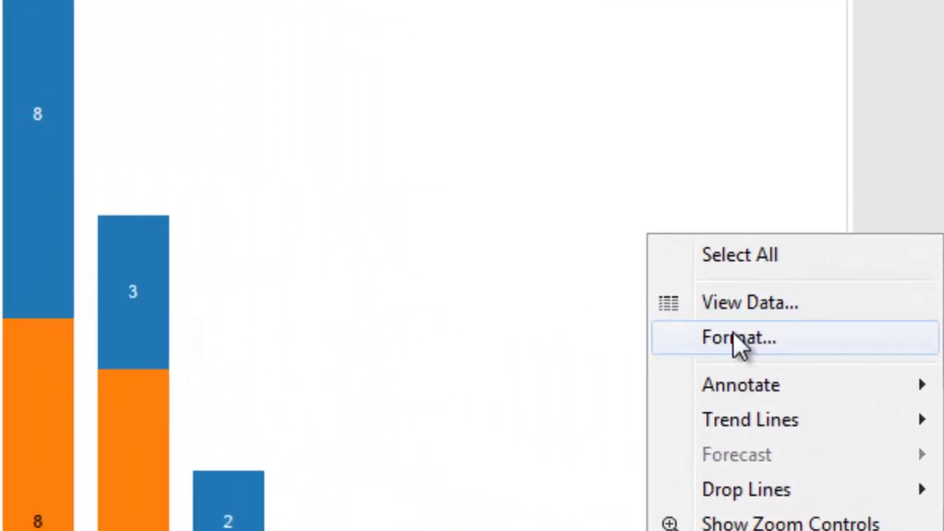
left_click(579, 290)
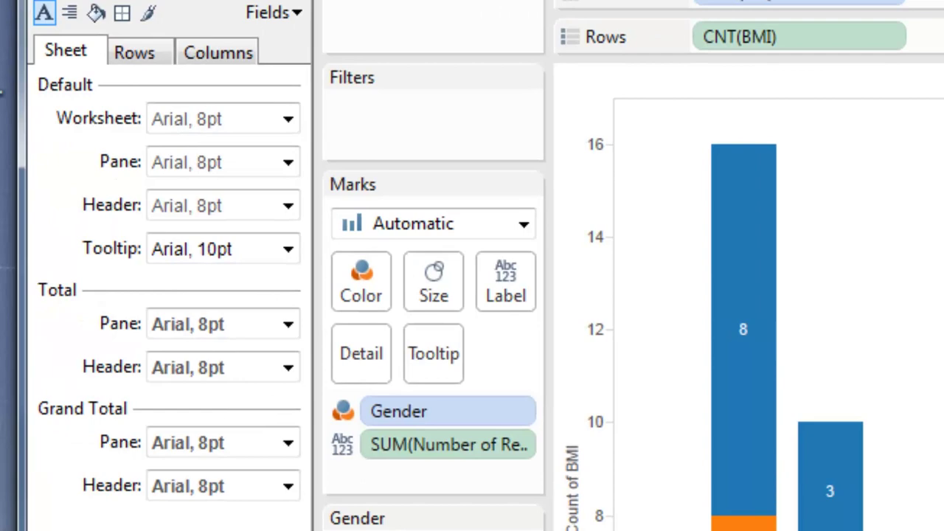
left_click(288, 116)
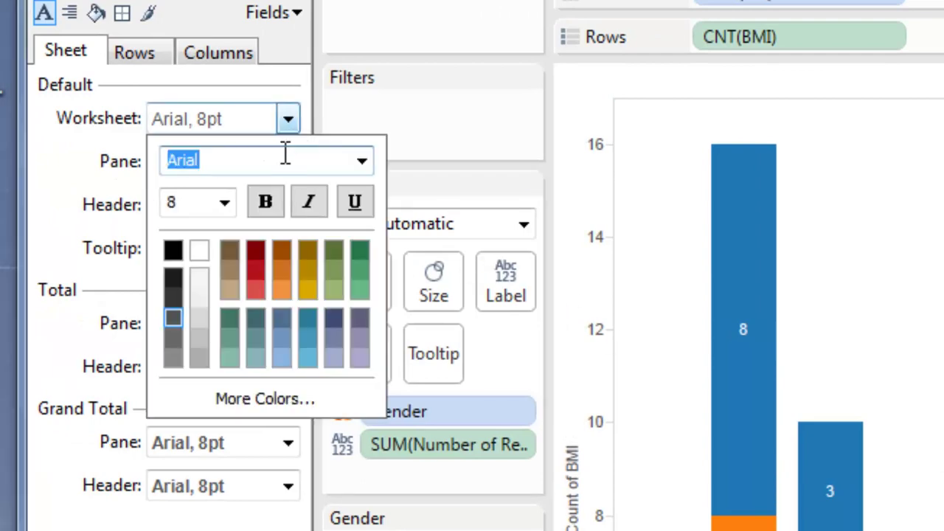
left_click(230, 203)
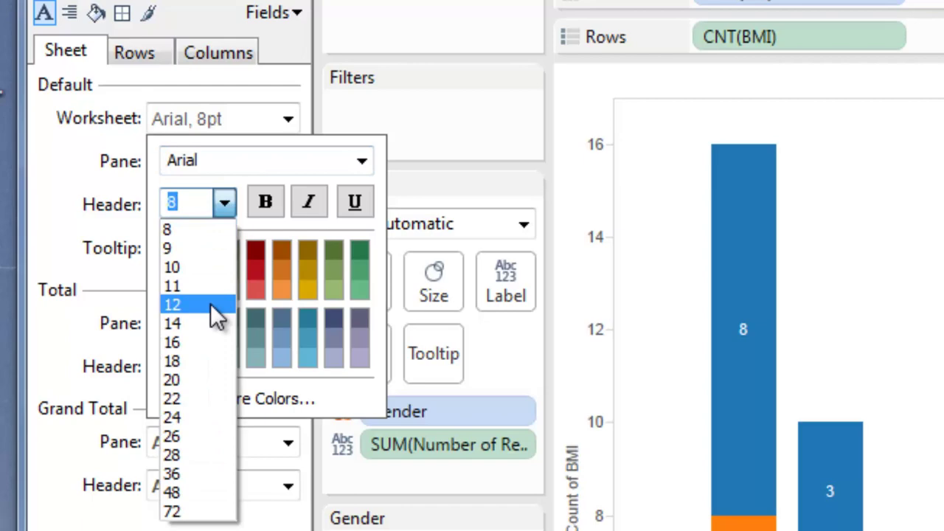
left_click(210, 303)
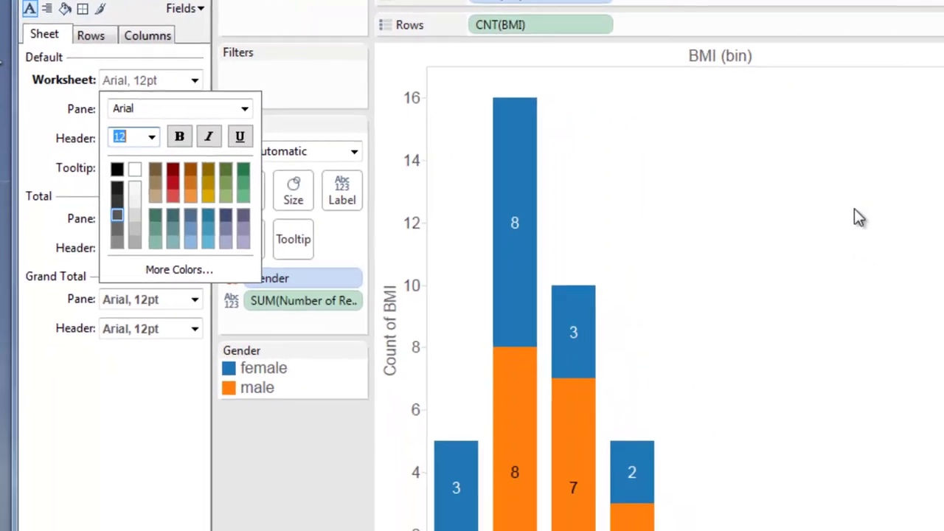
left_click(202, 6)
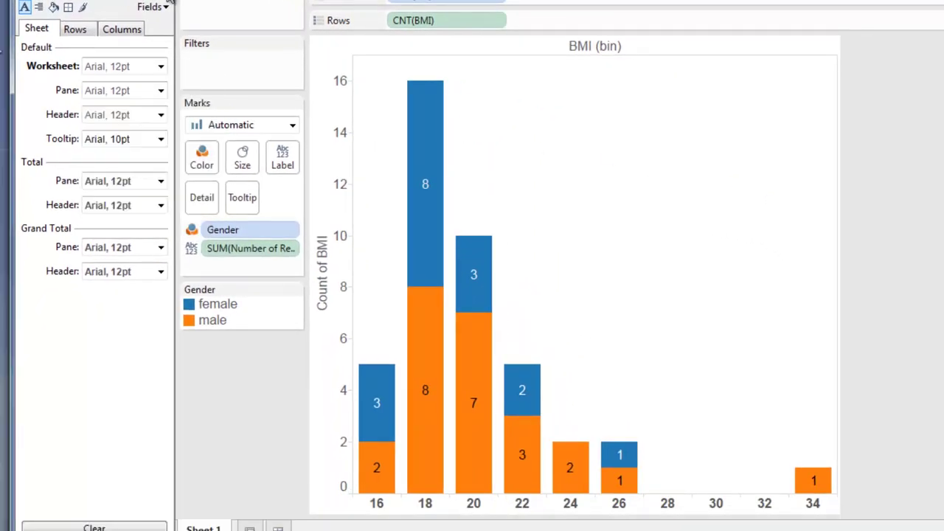
left_click(169, 3)
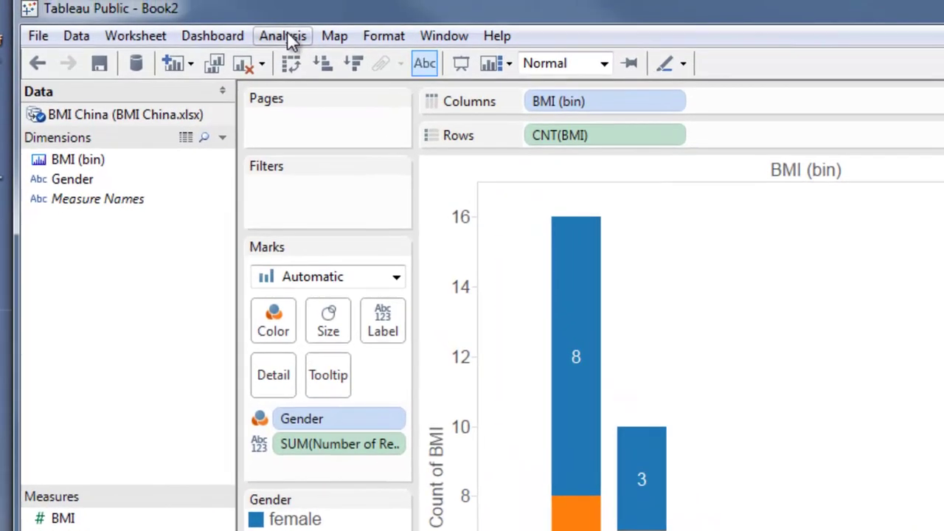
Step: Add a BMI (bin) quick filter, try only bins 24, 26 and 34, then re-include all
left_click(284, 36)
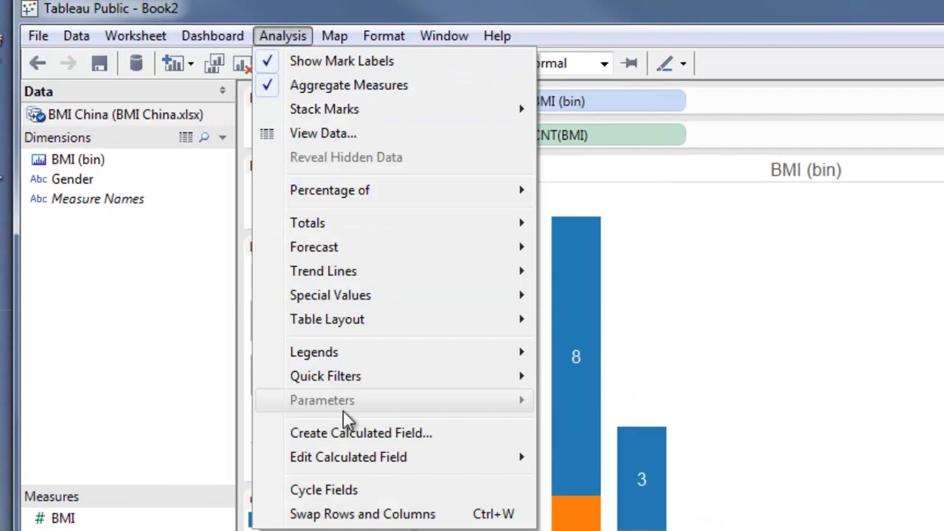
mouse_move(352, 383)
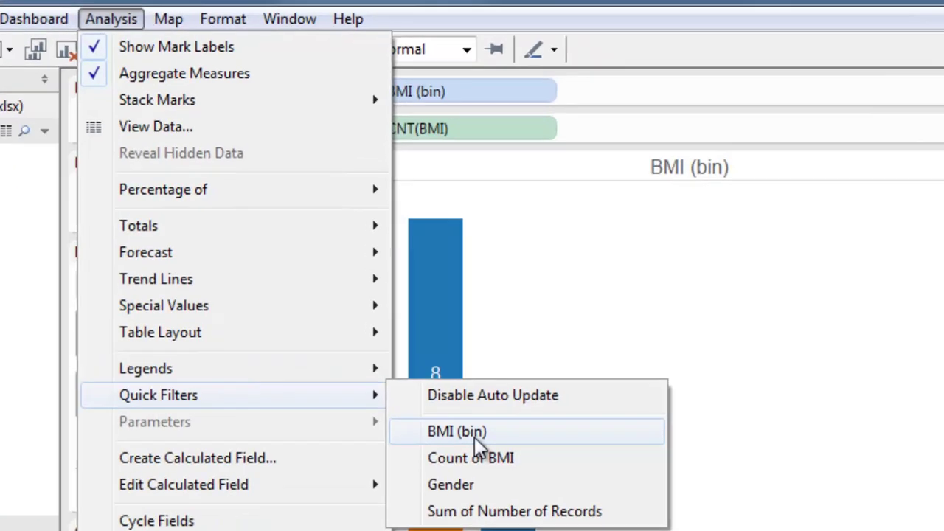
left_click(611, 414)
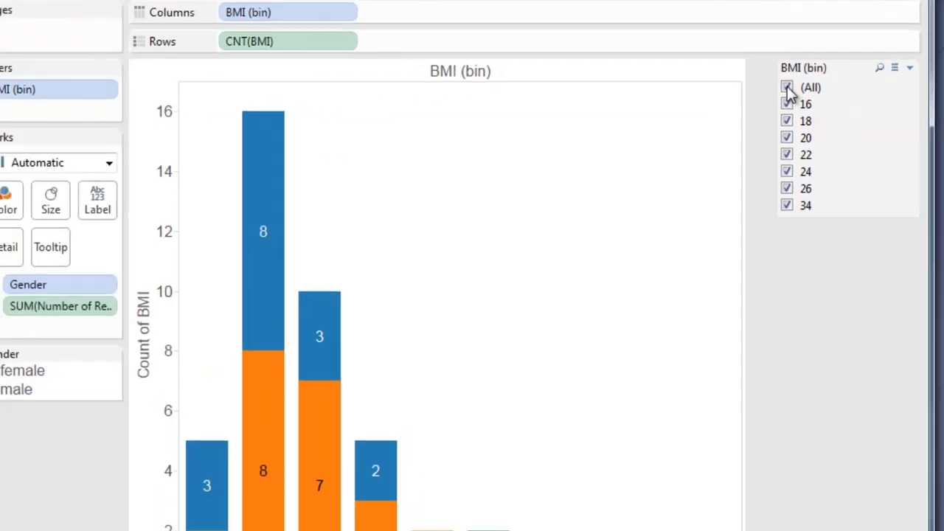
left_click(615, 181)
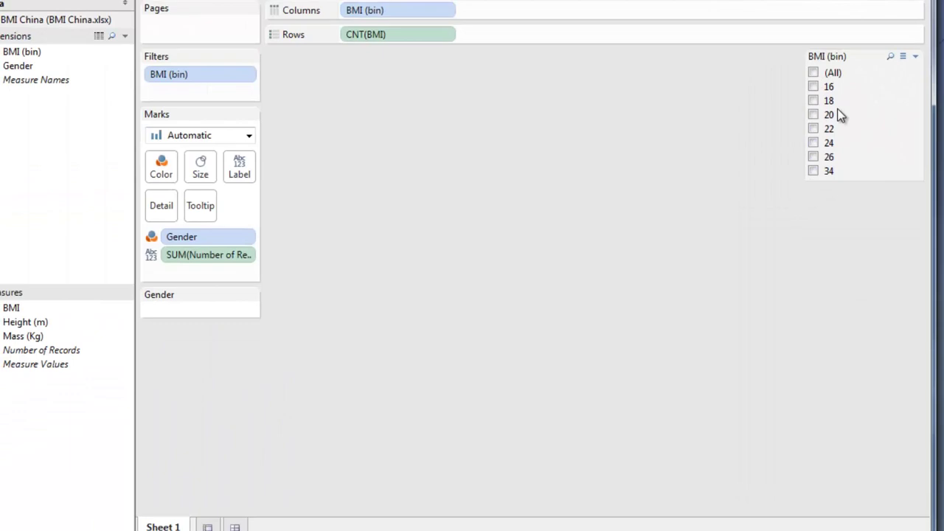
left_click(813, 143)
left_click(814, 156)
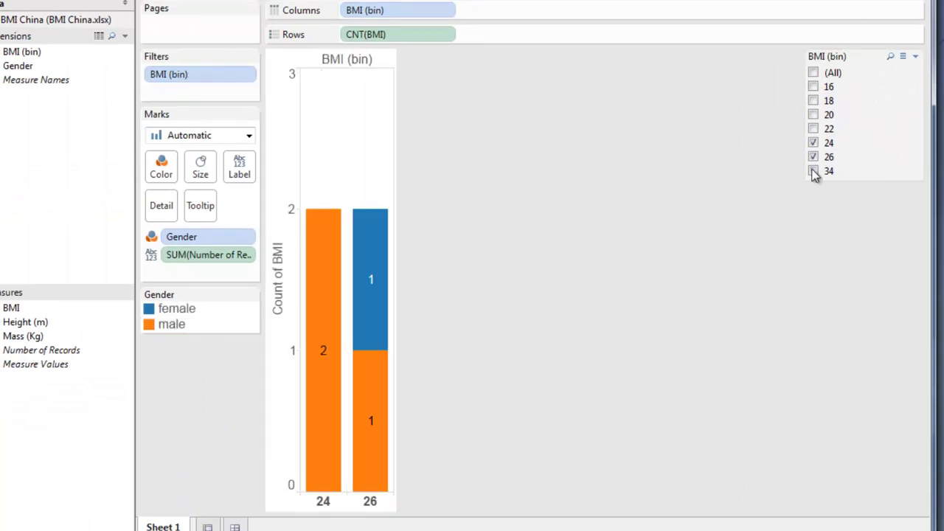
left_click(813, 171)
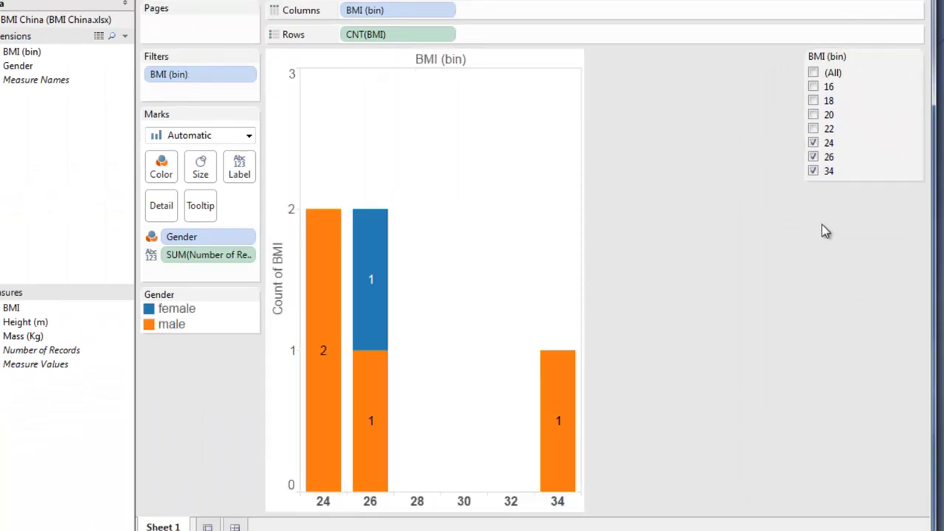
left_click(813, 72)
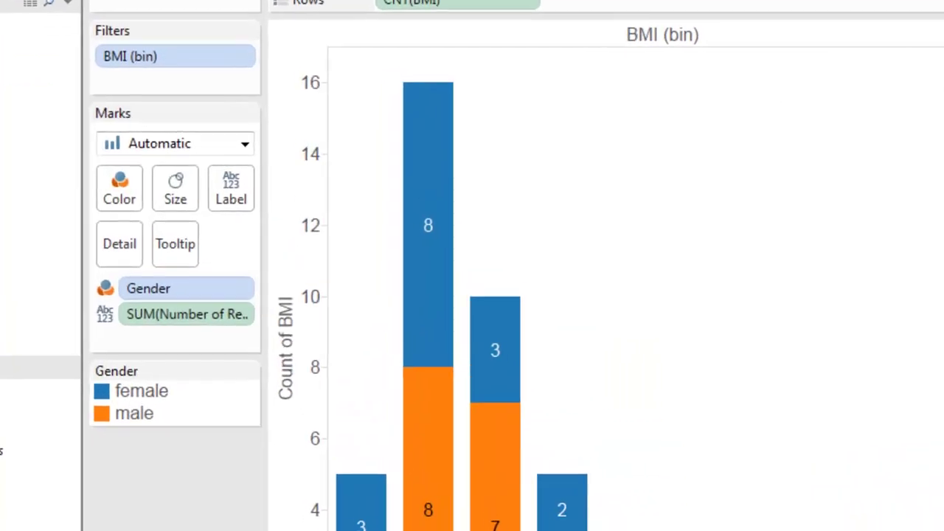
Step: Add a Gender quick filter, test female-only and male-only, then include both
key("alt+a")
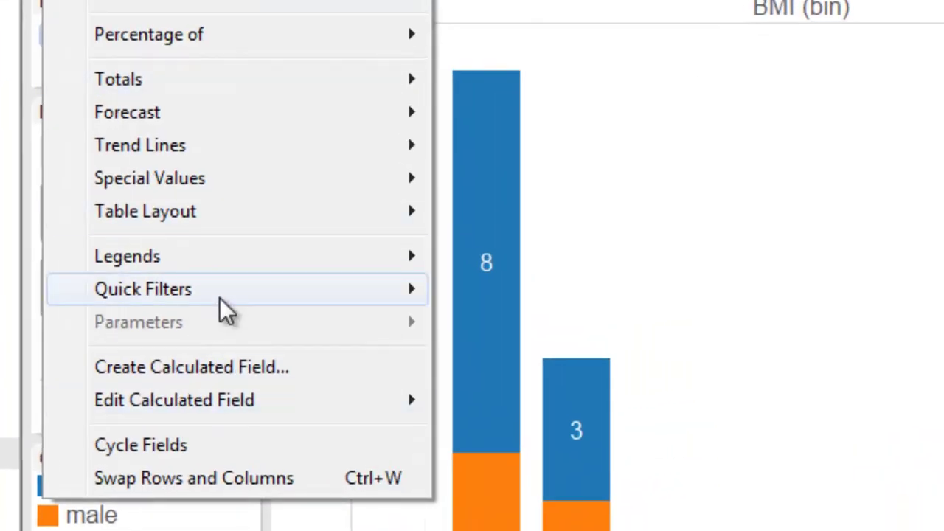
mouse_move(224, 301)
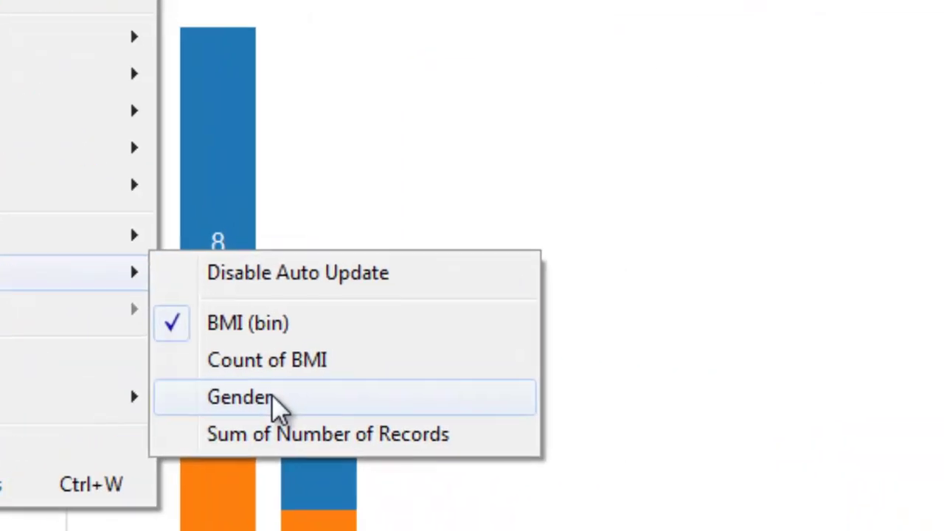
left_click(536, 400)
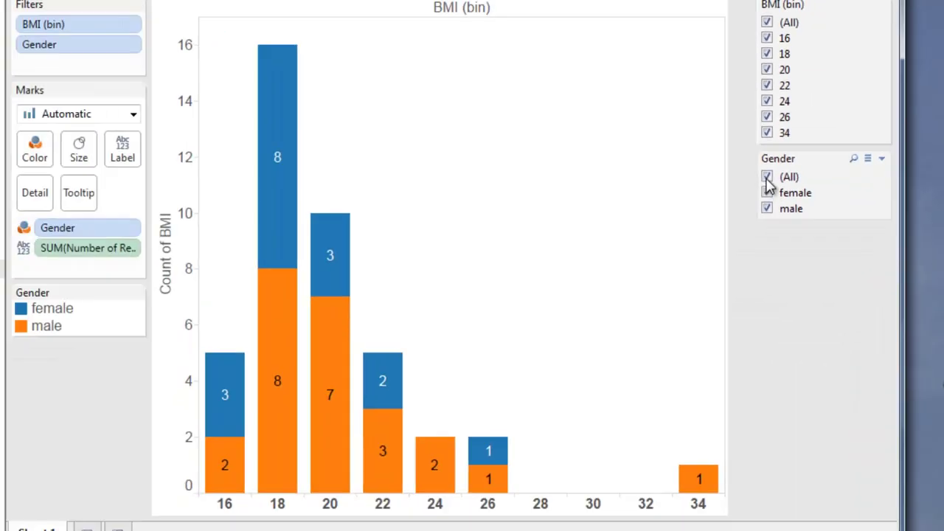
left_click(767, 178)
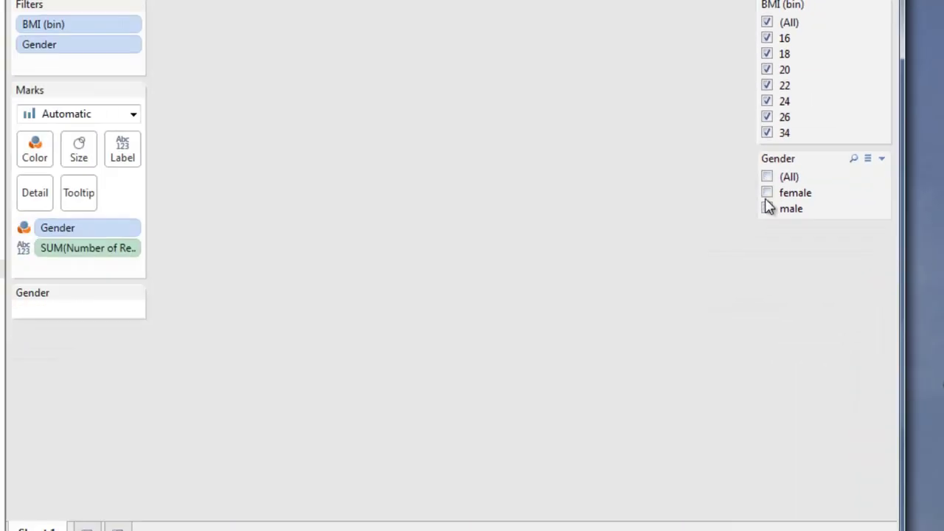
left_click(768, 193)
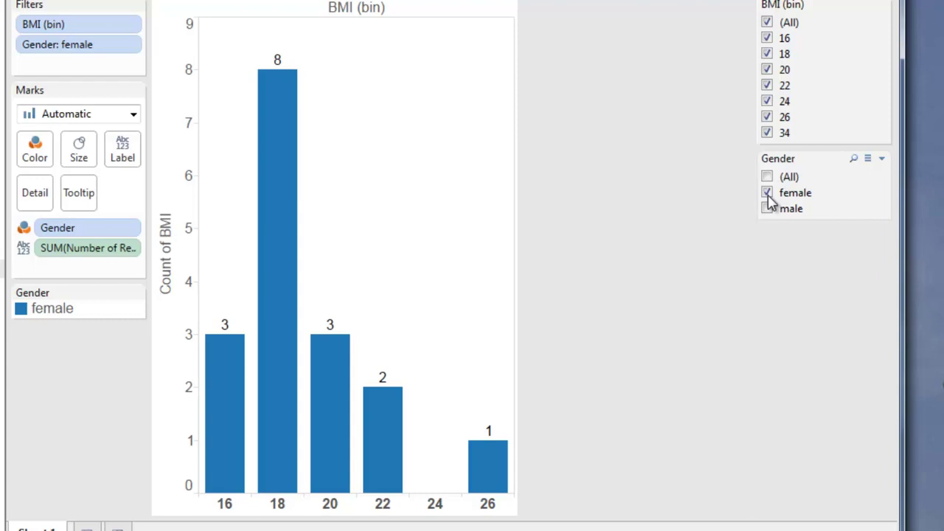
left_click(767, 194)
left_click(768, 209)
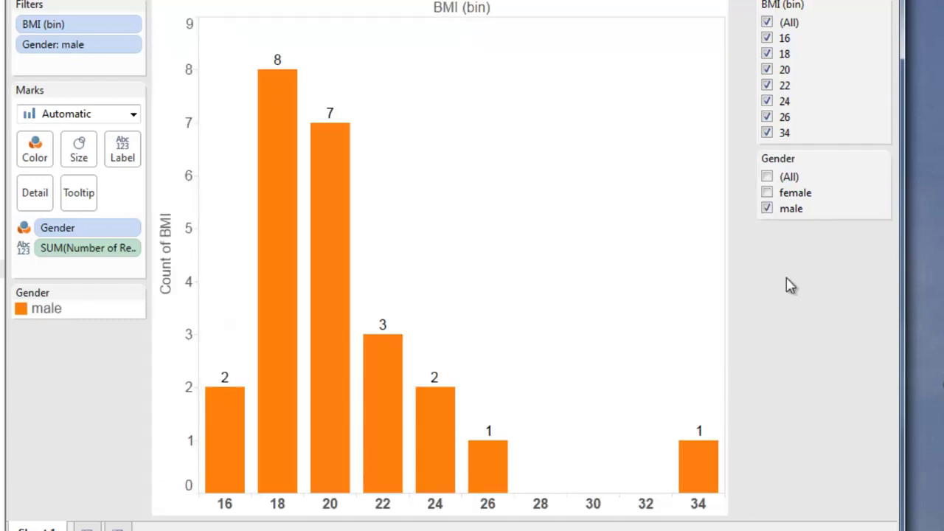
left_click(767, 192)
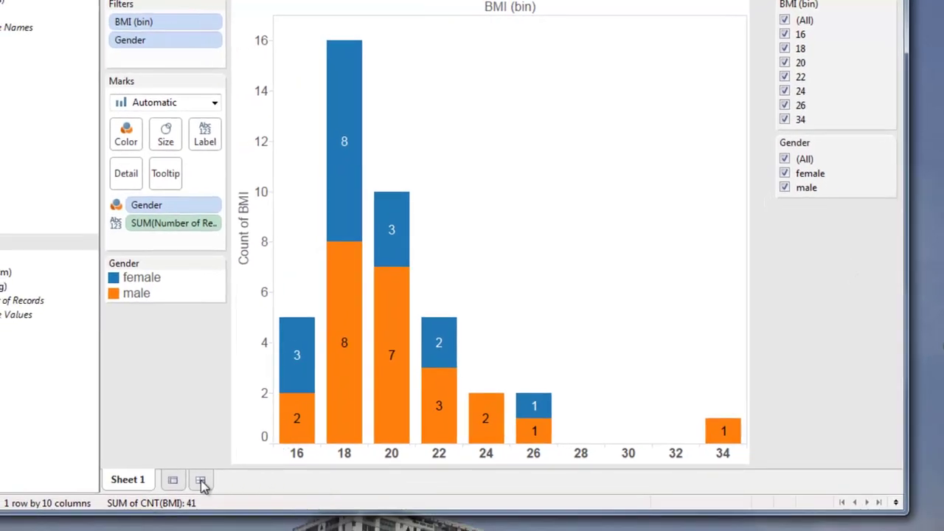
Step: Add a new Dashboard 2 and rename the Sheet 1 worksheet to 'BMI'
left_click(201, 482)
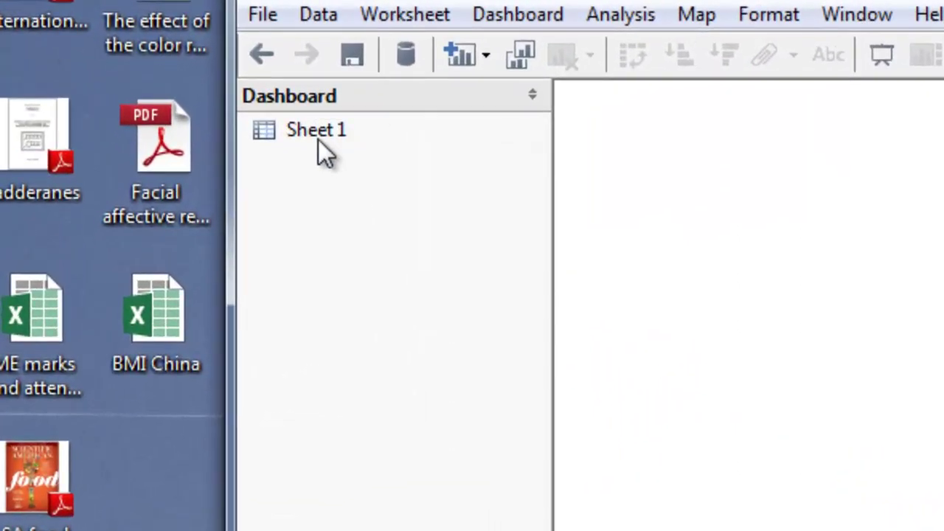
left_click(171, 344)
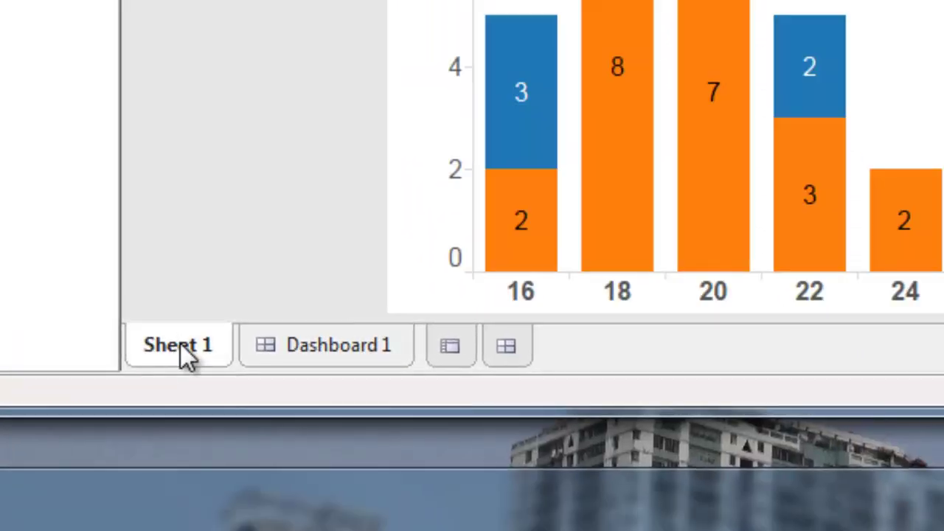
right_click(180, 343)
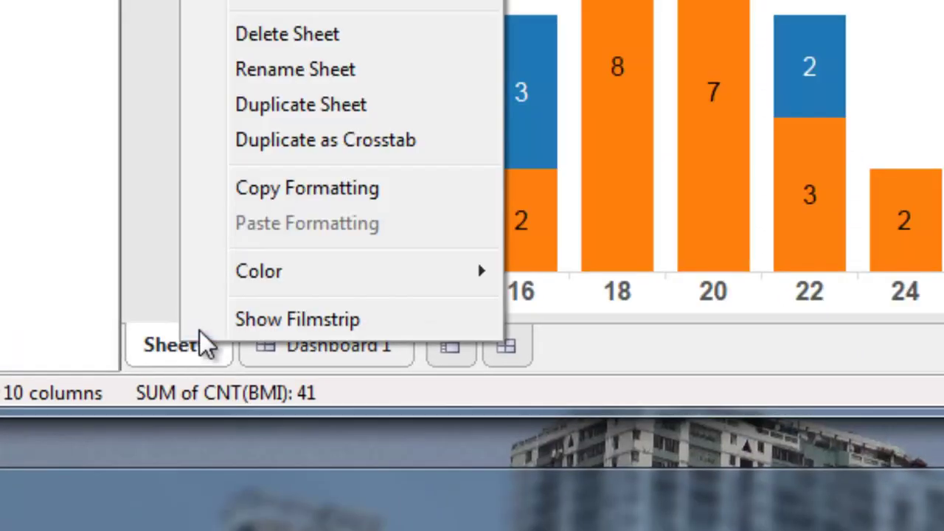
left_click(279, 78)
type("BM")
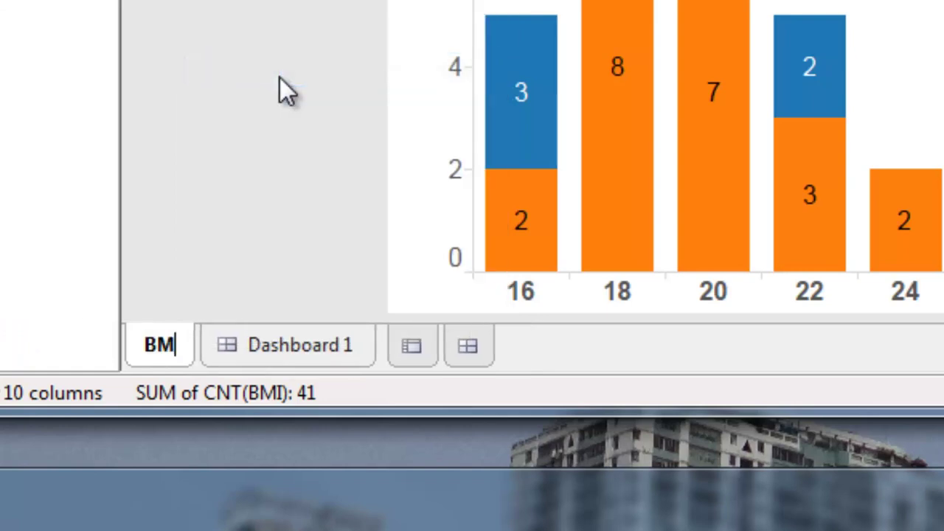
type("I")
key("Return")
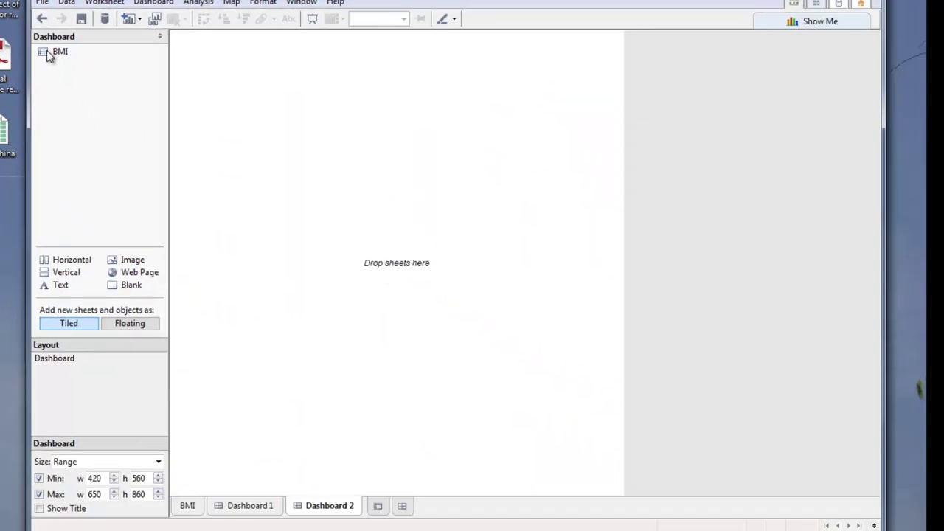
Step: Place the BMI chart on Dashboard 2 and raise its maximum width to 850
left_click_drag(47, 50, 259, 106)
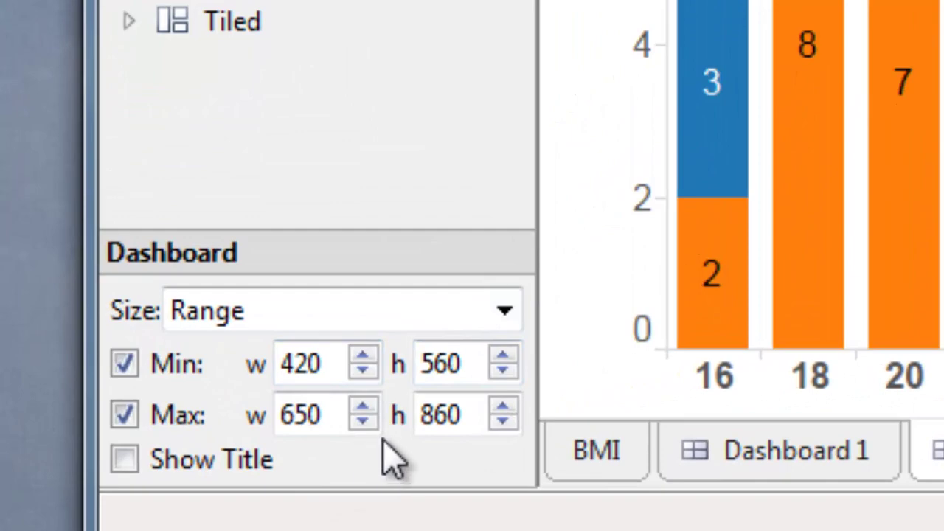
left_click(366, 408)
left_click(364, 409)
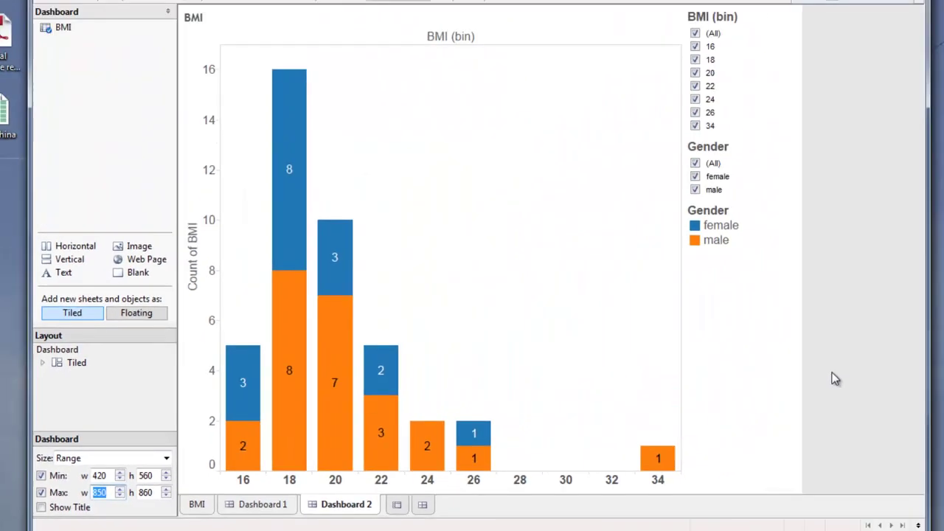
Step: Select the BMI (bin) filter card, attempt to reposition it, then select the Gender legend
left_click(754, 16)
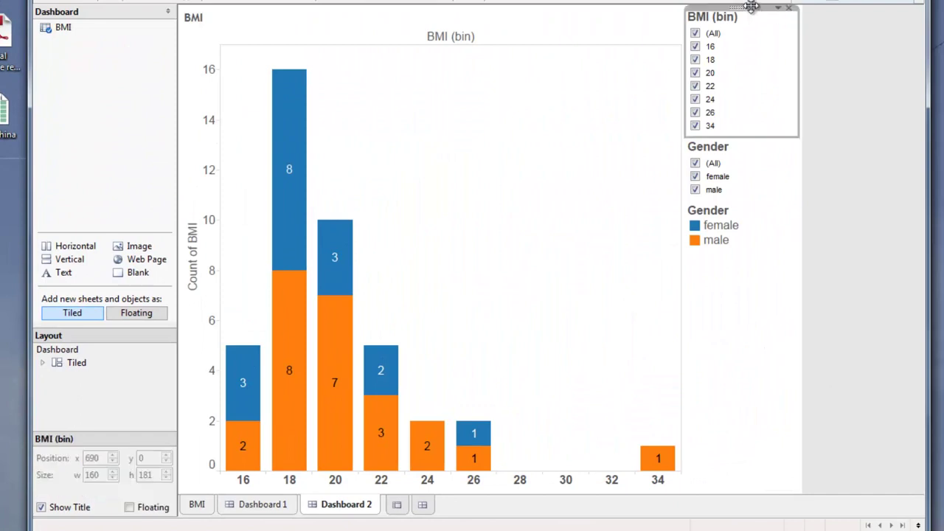
left_click_drag(748, 39, 733, 116)
left_click(733, 236)
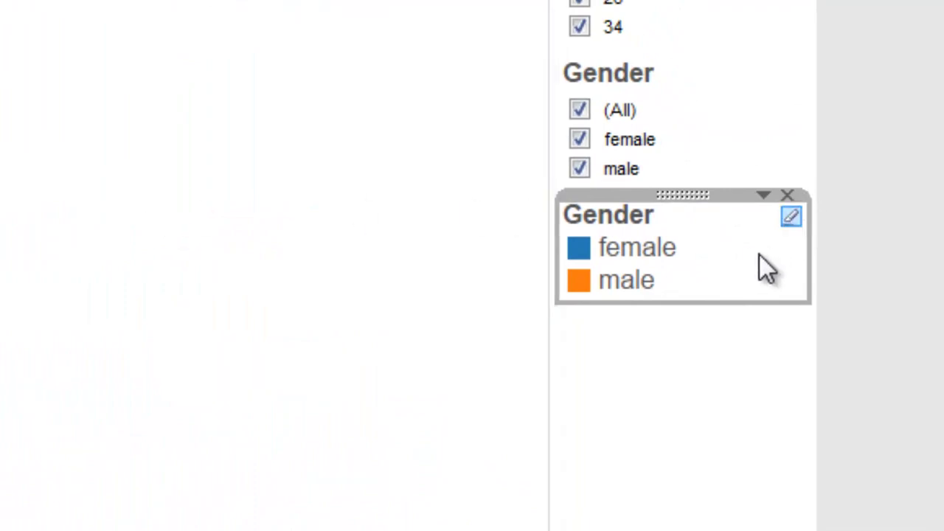
Step: Make the Gender legend floating and place it in the chart's top area above the 20 bar
left_click(764, 196)
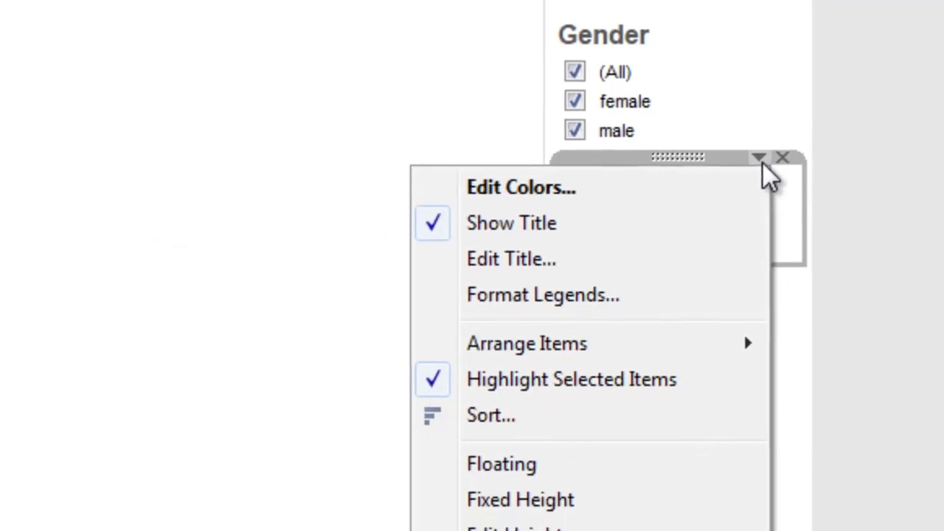
left_click(512, 415)
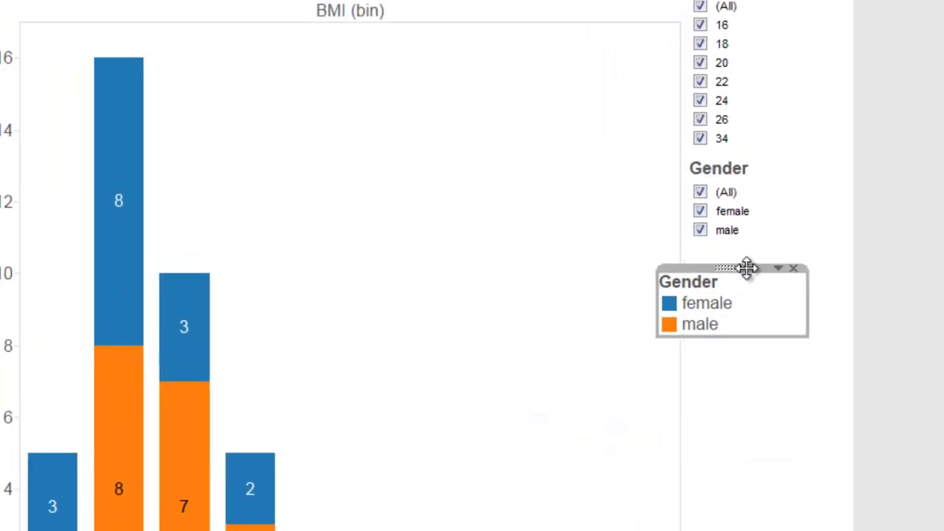
left_click_drag(748, 268, 279, 45)
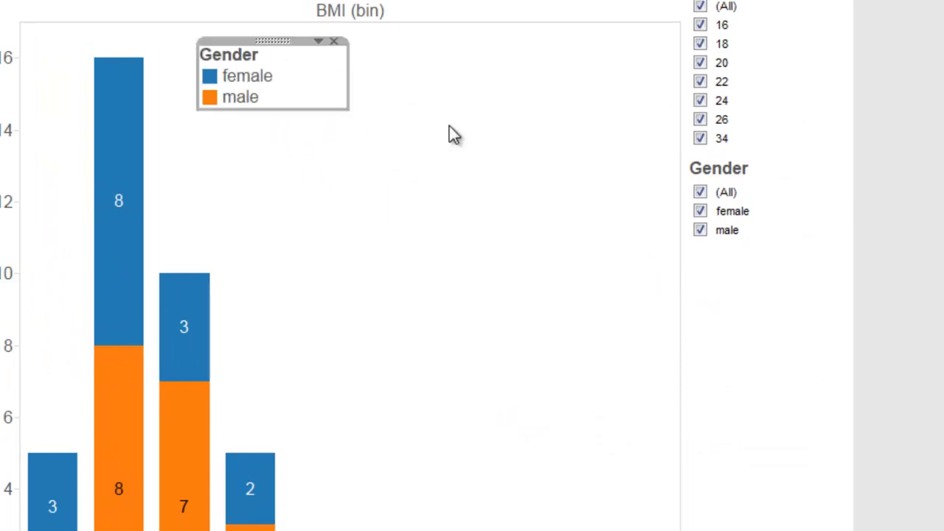